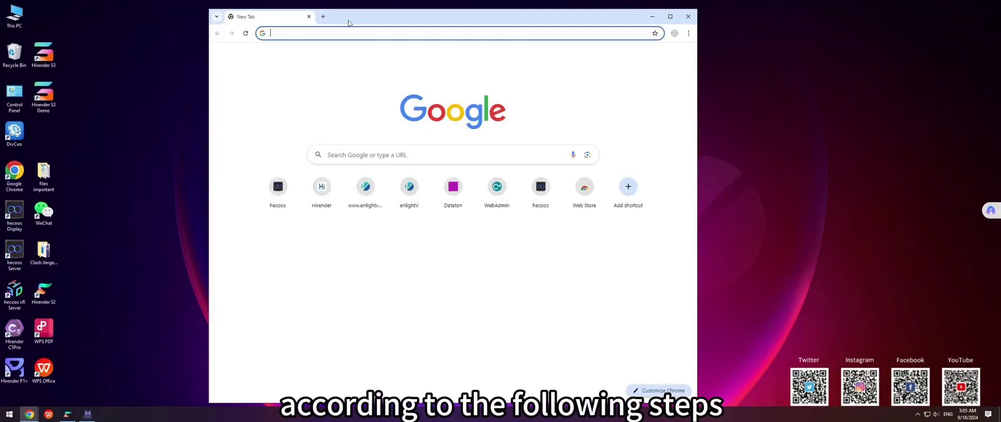
left_click(304, 34)
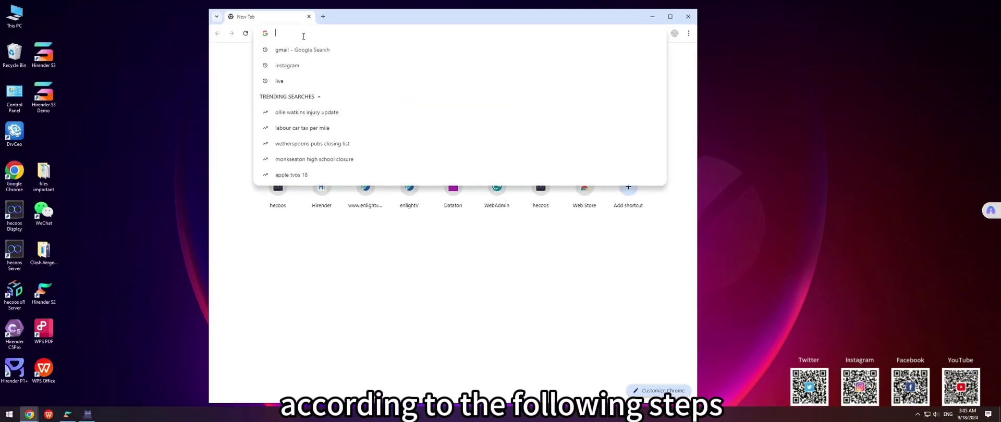
type("www.hirender.com")
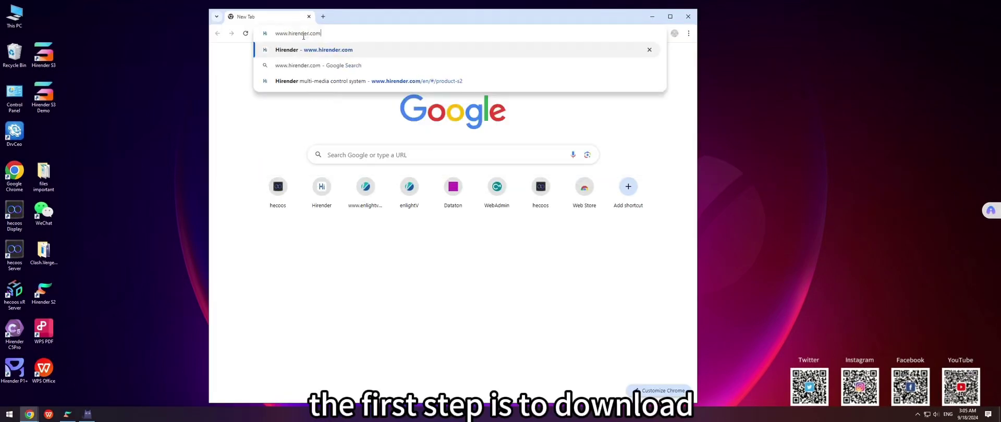
key("Return")
- Download NDI Sender v1.4.0 for Windows from the Product > NDI Sender page
left_click(670, 16)
mouse_move(547, 53)
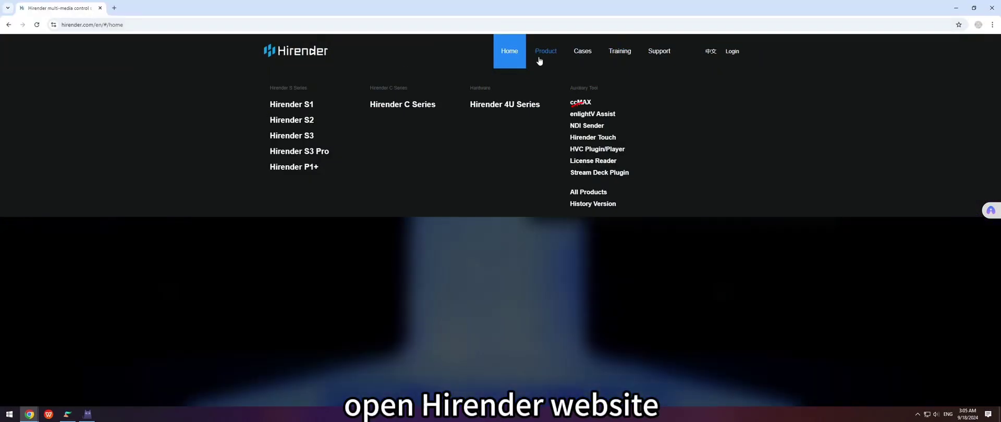
left_click(590, 128)
scroll(506, 319, "down", 3)
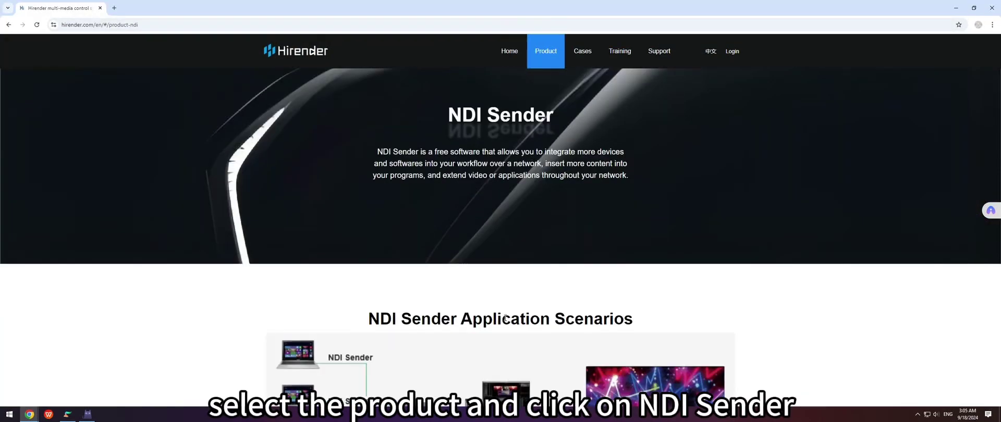
scroll(506, 320, "down", 5)
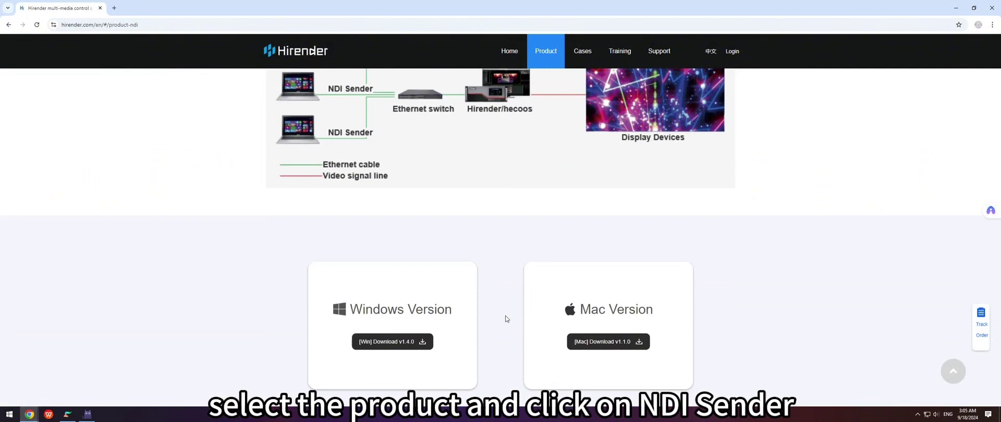
left_click(407, 308)
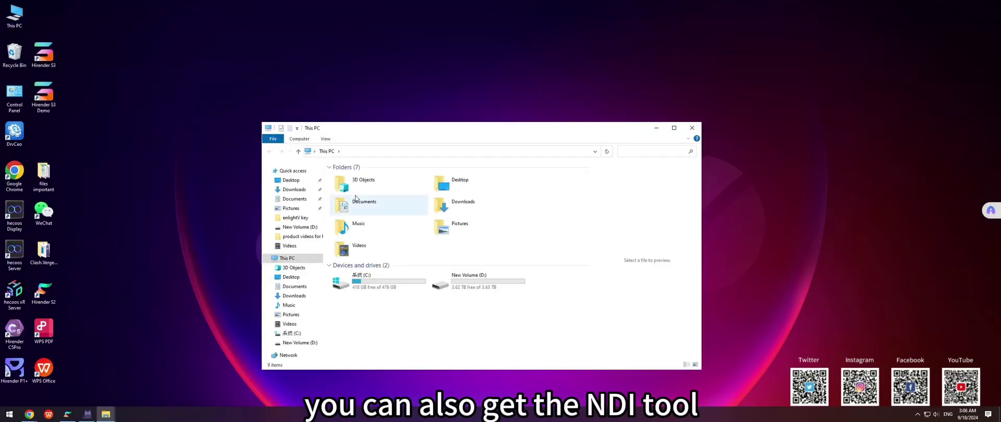
- Open the HirenderS2 folder on New Volume (D:)
double_click(459, 282)
scroll(409, 268, "down", 2)
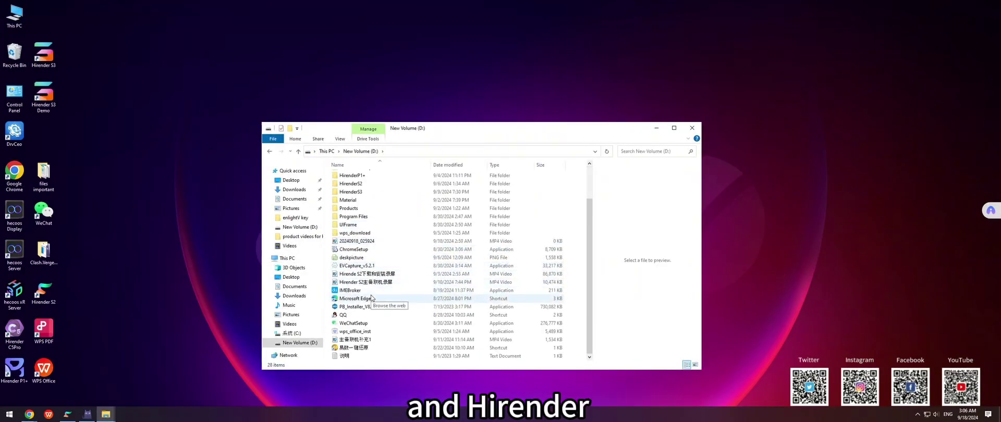
scroll(383, 270, "up", 1)
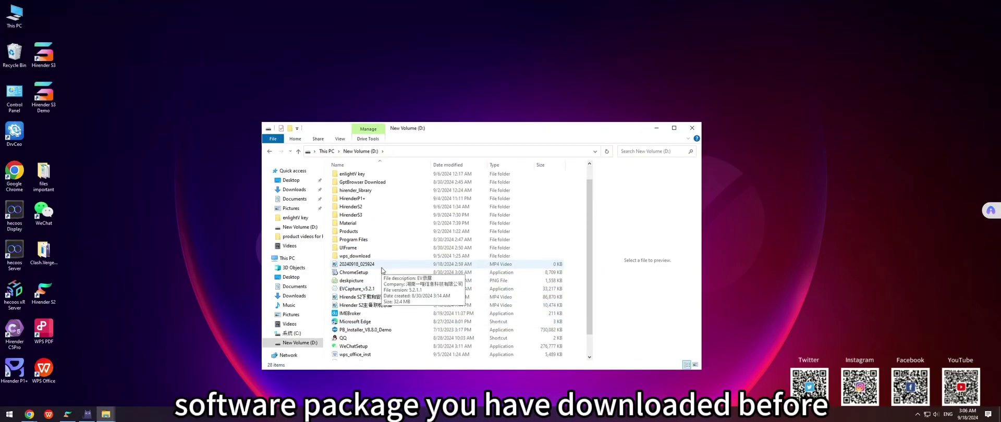
double_click(354, 208)
- Launch HirenderNDI, then show the downloaded NDI Sender 1.4.0 in its folder and minimize it
scroll(365, 276, "down", 3)
left_click(355, 308)
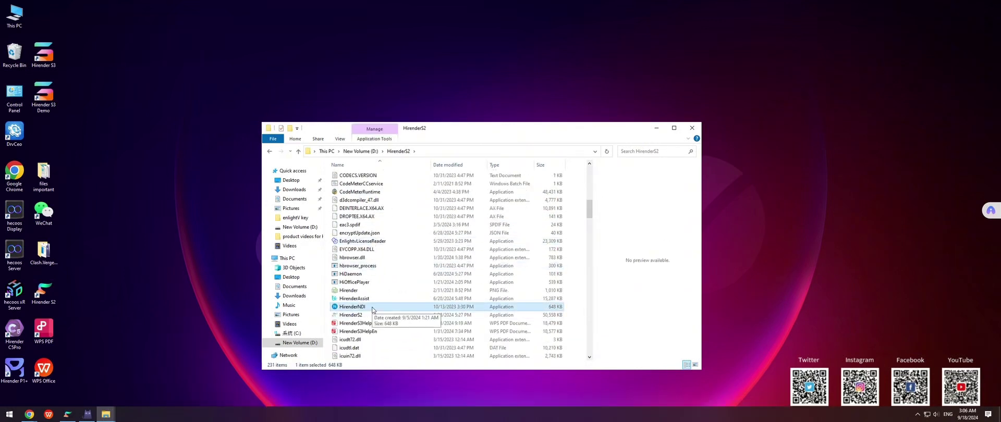
double_click(355, 309)
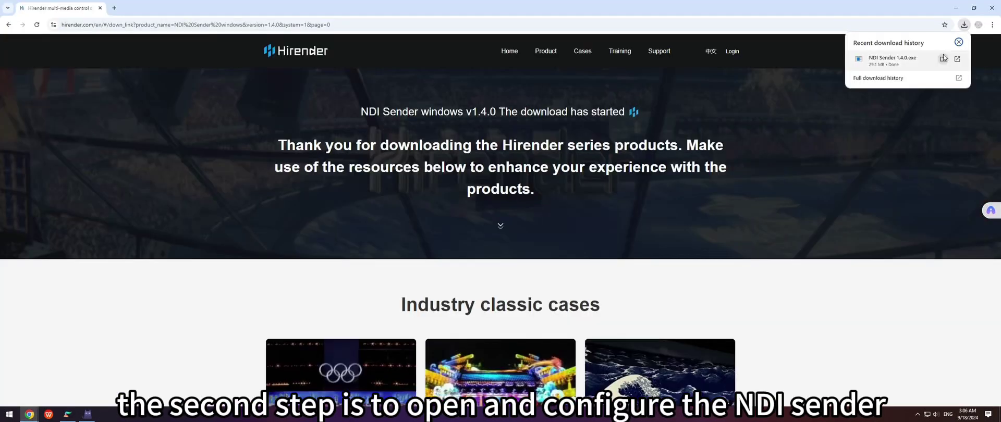
left_click(944, 58)
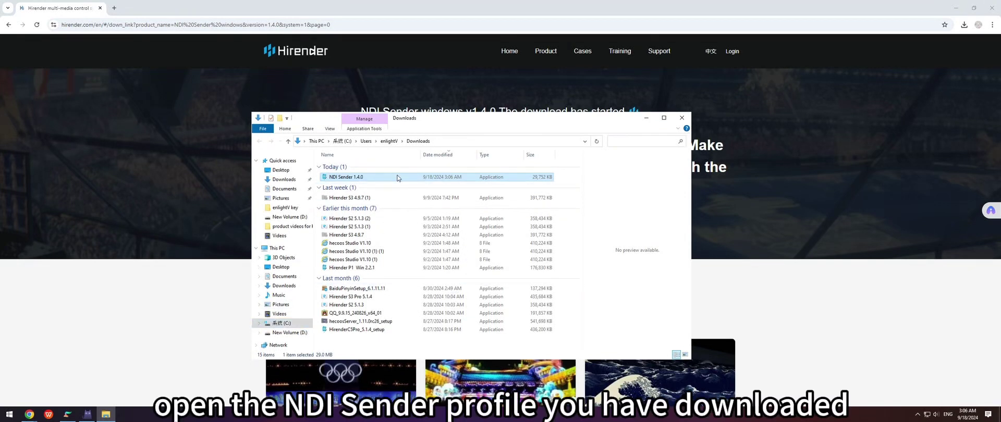
left_click(647, 119)
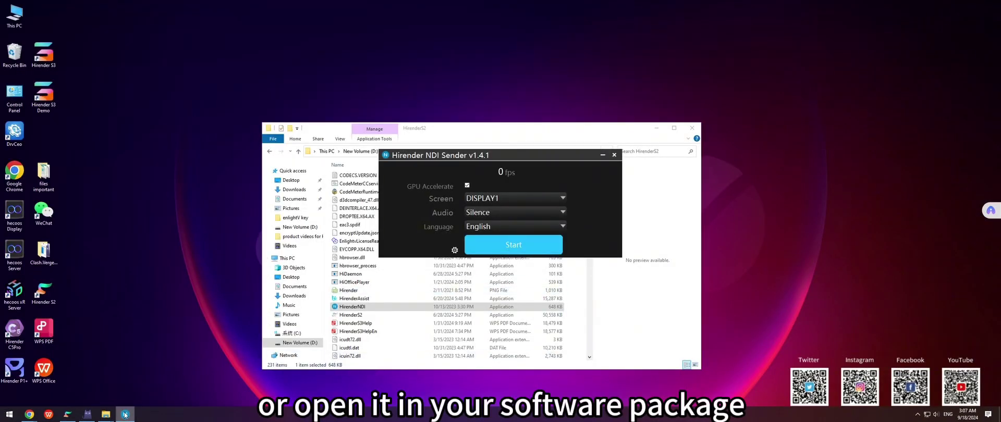
- Keep English as the NDI Sender's language
mouse_move(125, 414)
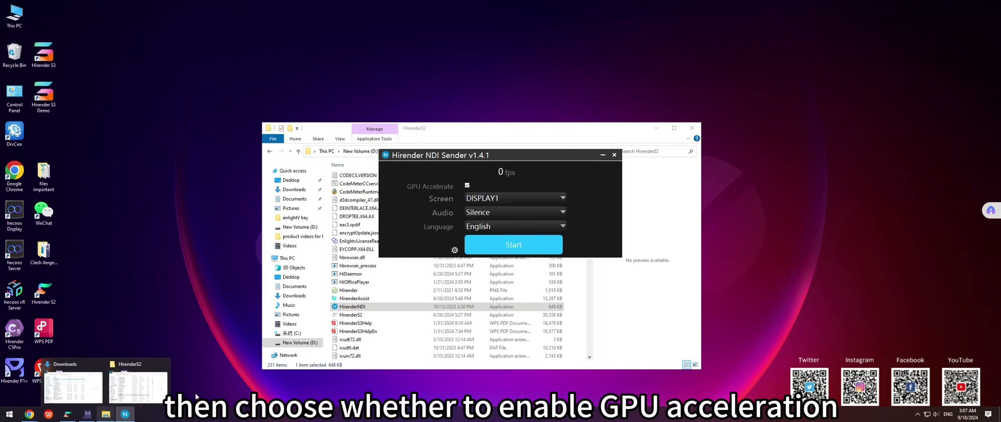
left_click(560, 225)
left_click(560, 226)
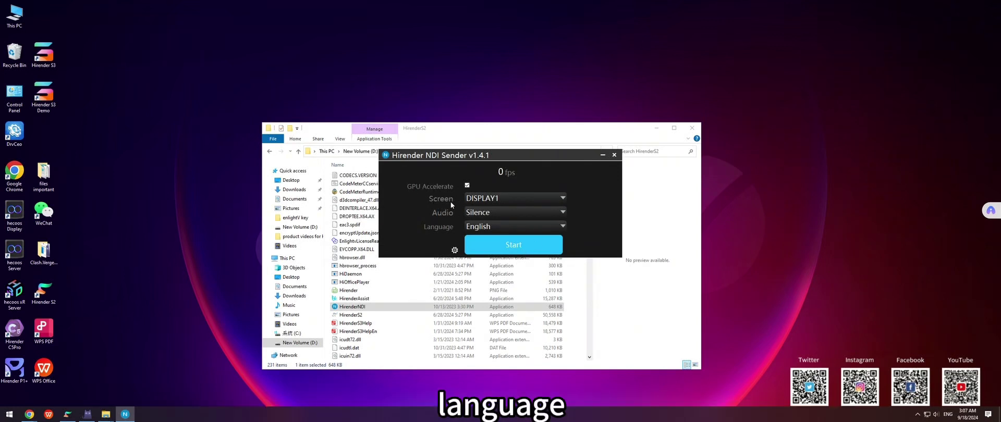
- Minimize the HirenderS2 folder window to reveal the desktop
left_click(647, 308)
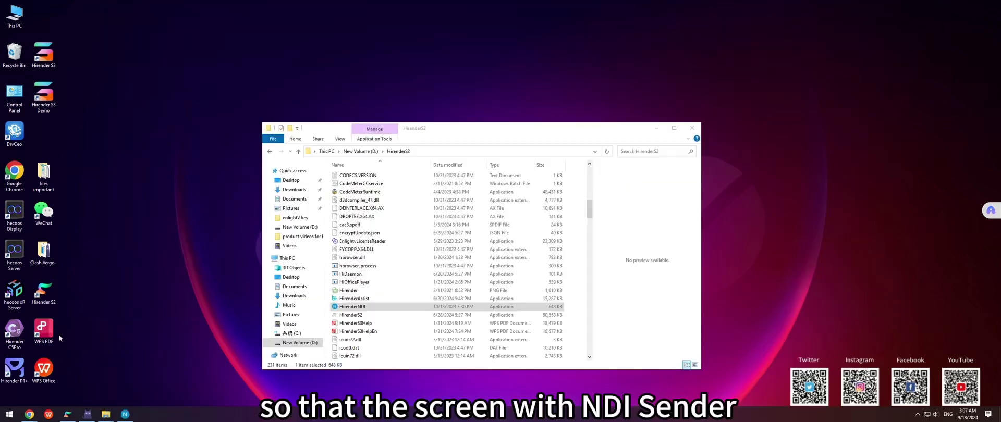
left_click(138, 383)
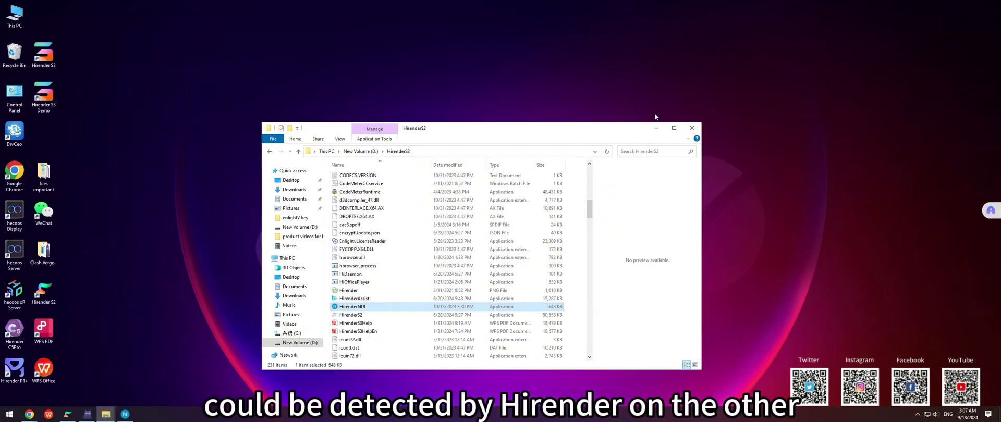
left_click(658, 128)
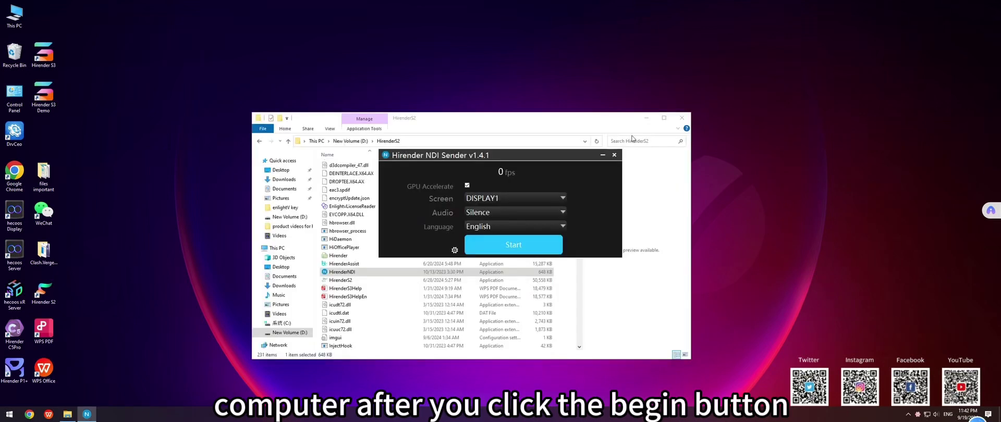
- Restore the NDI Sender window and start sending DISPLAY1 over NDI
left_click(647, 119)
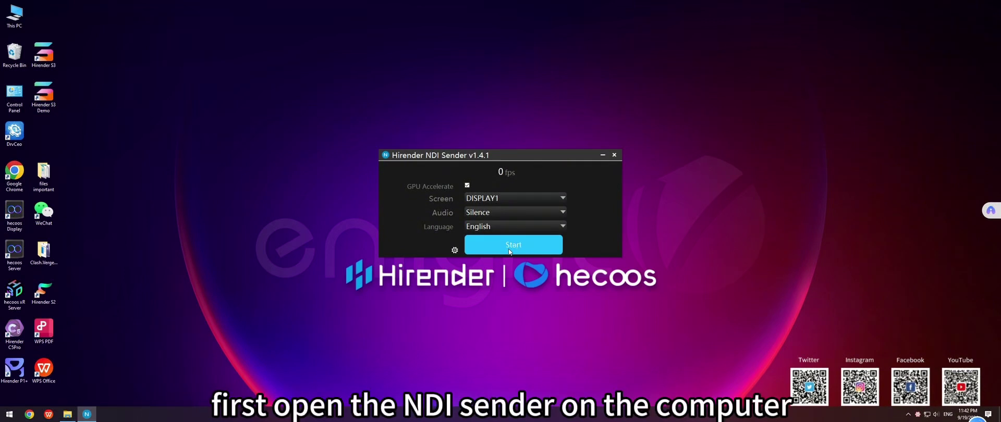
left_click(603, 155)
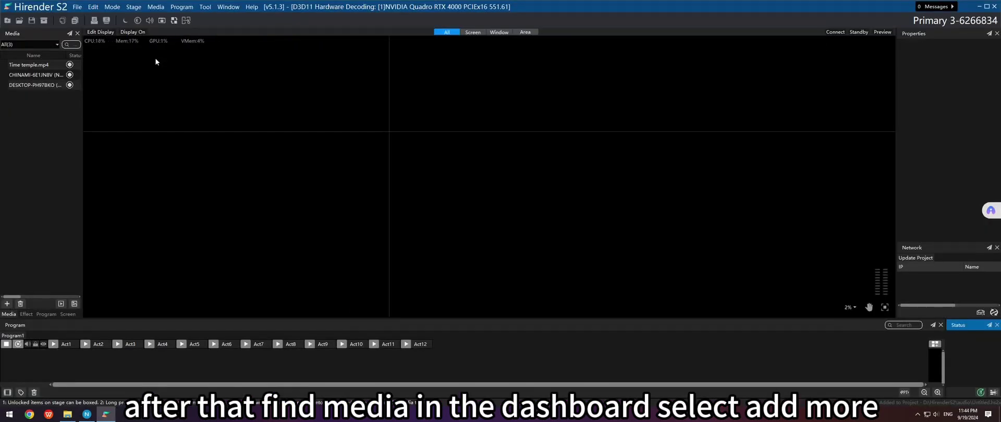
- Open the NDI source dialog from Media > Add More > NDI
left_click(156, 7)
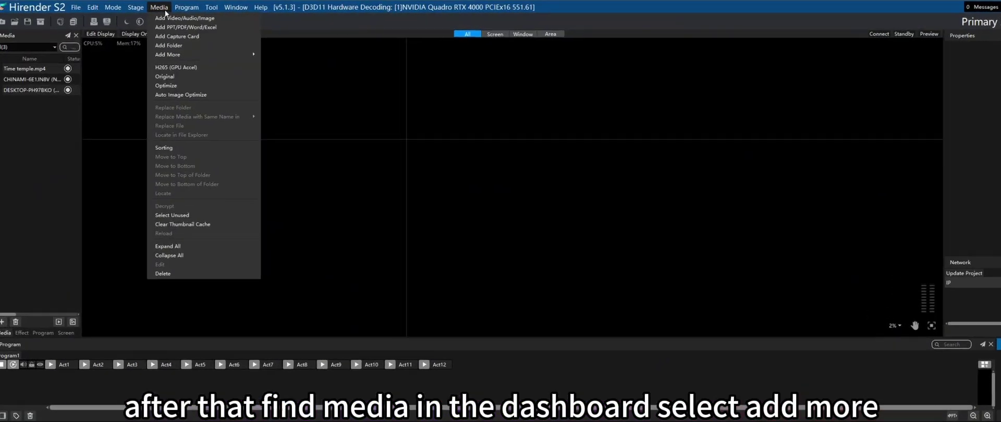
mouse_move(170, 52)
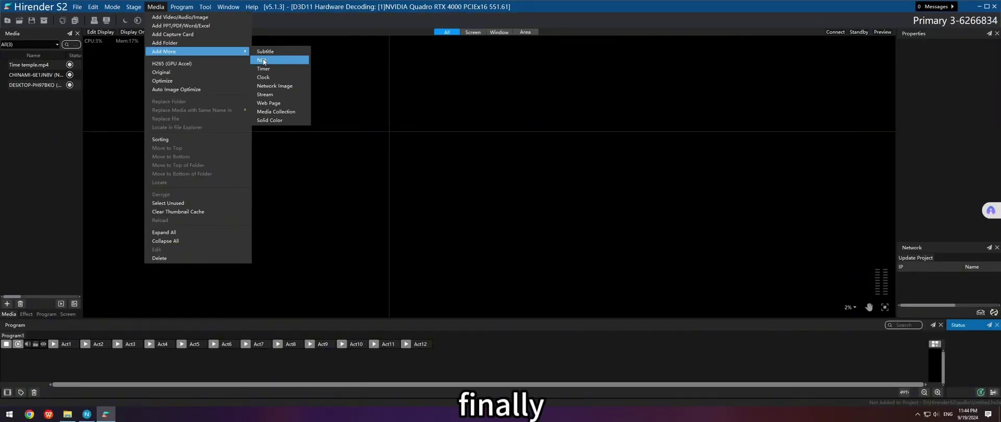
left_click(263, 61)
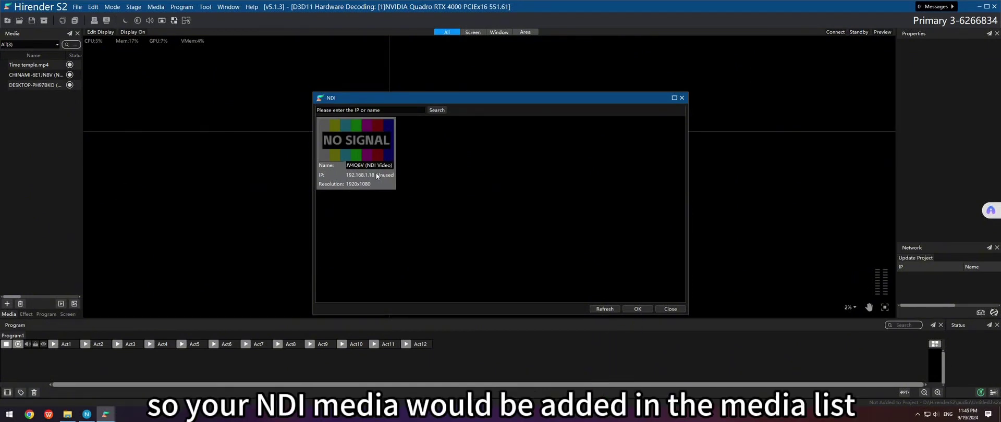
- Add the 1920x1080 NDI source to the media list and place it in Window1's Act1
left_click(632, 309)
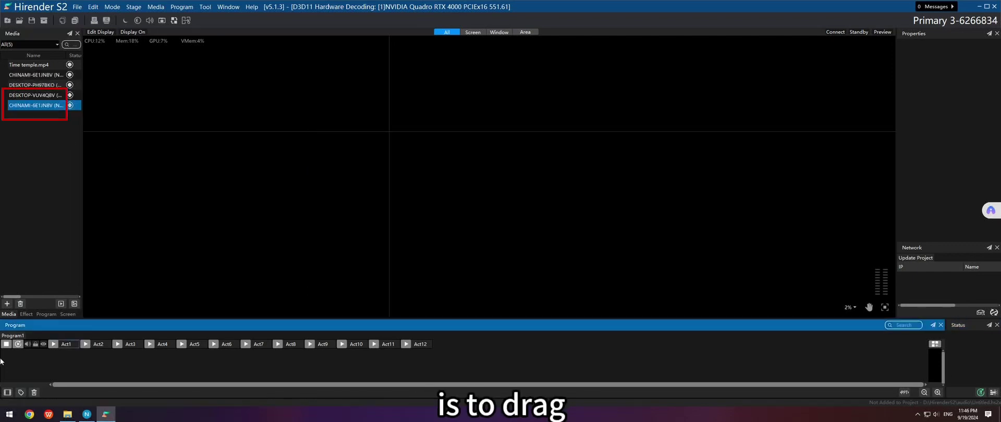
left_click(7, 393)
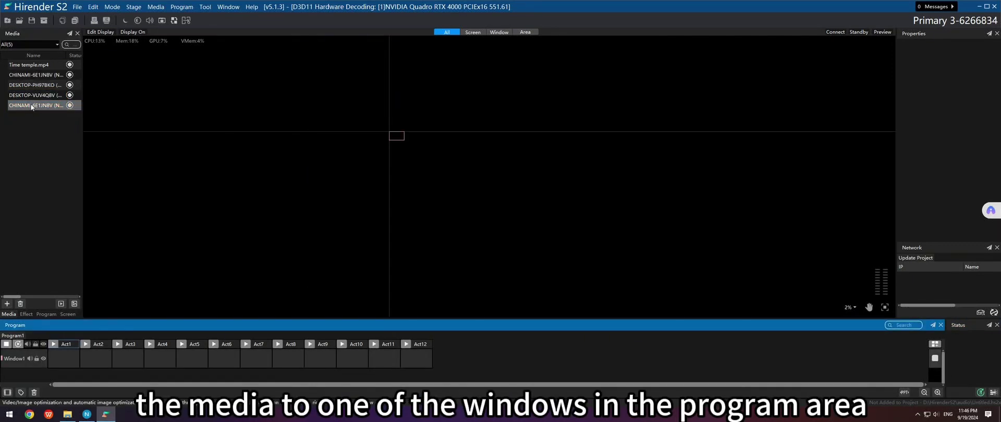
left_click_drag(34, 105, 55, 358)
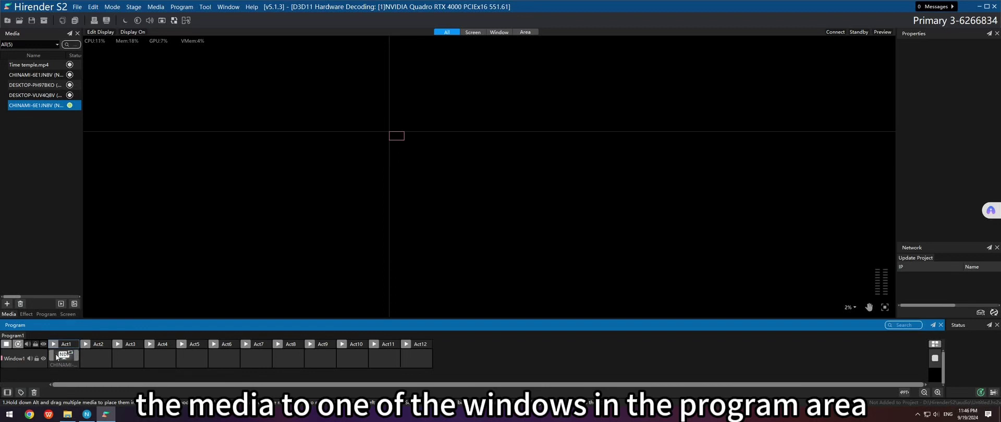
- Play Act1 and enlarge the NDI video window on the stage
left_click(63, 358)
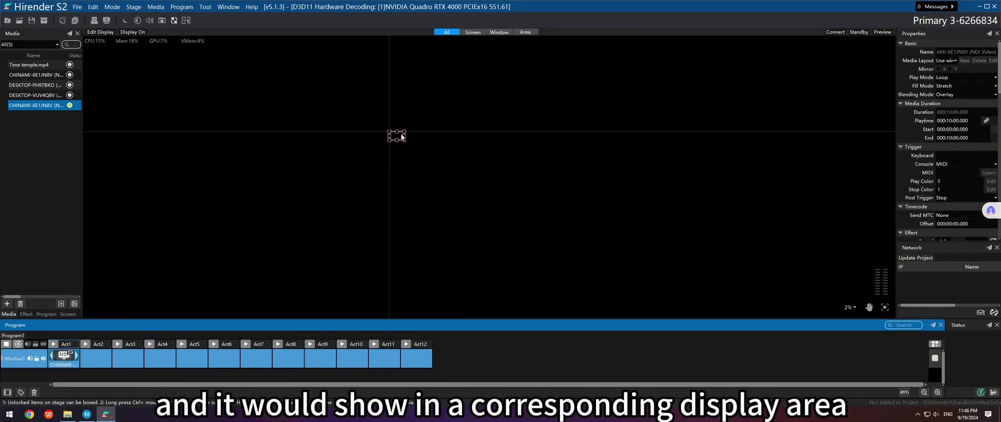
left_click(54, 345)
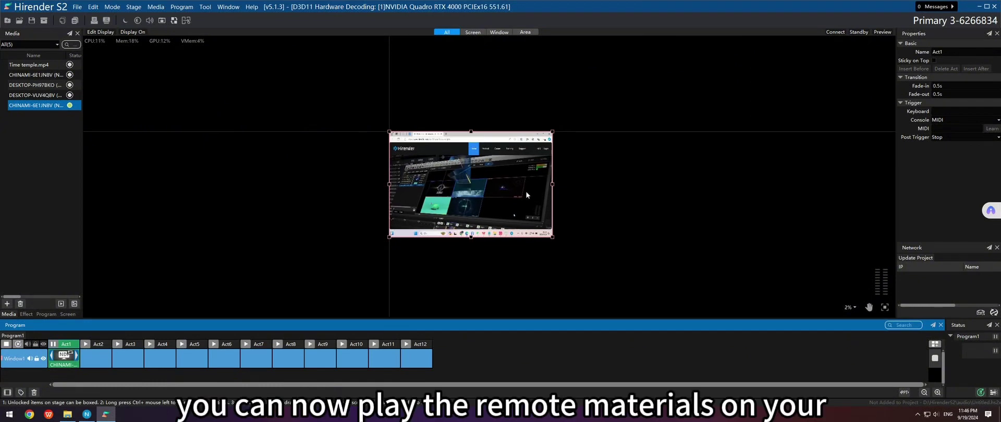
left_click_drag(552, 238, 677, 306)
left_click(736, 226)
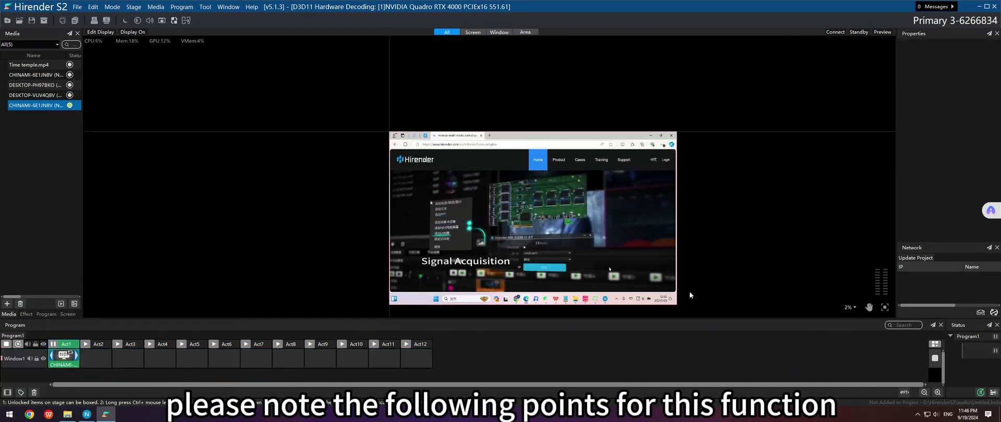
left_click(645, 212)
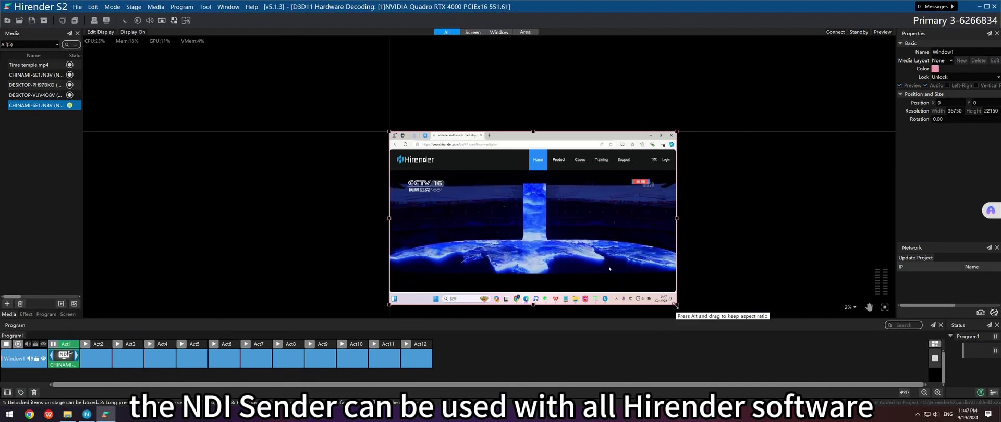
- Shrink Window1 on the stage to 19250 x 14600 by dragging its corner handle
left_click_drag(676, 304, 554, 244)
left_click(652, 205)
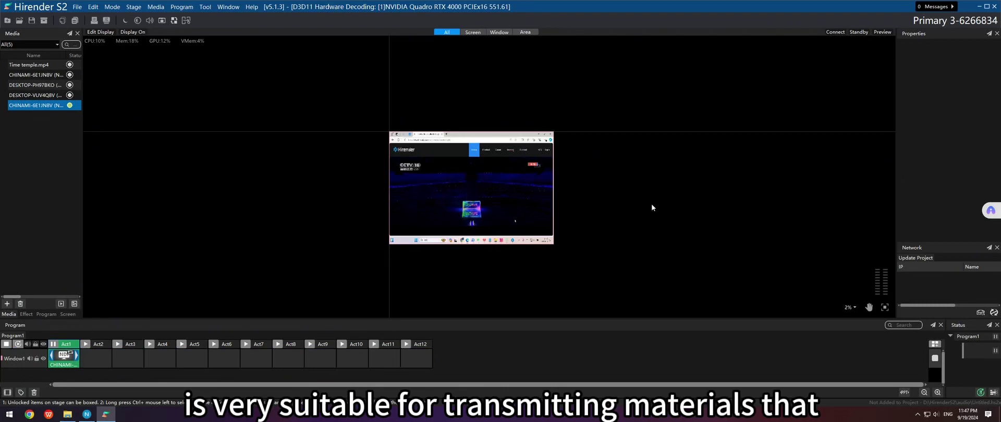